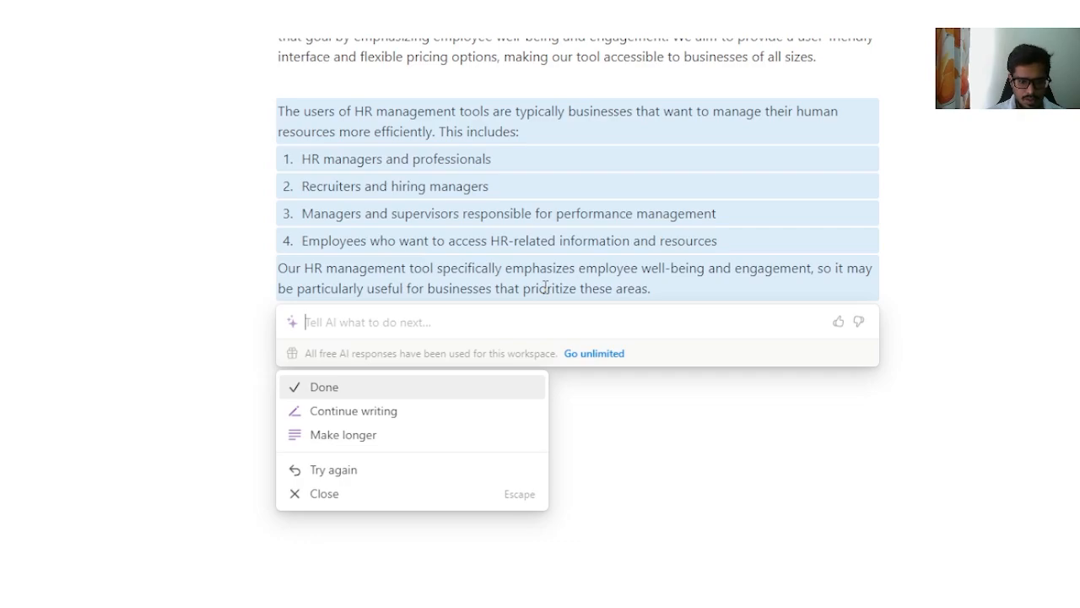
# Ask the AI to elaborate on the pain points for each of these HR Management tool user groups, and keep the response
pyautogui.press('space')
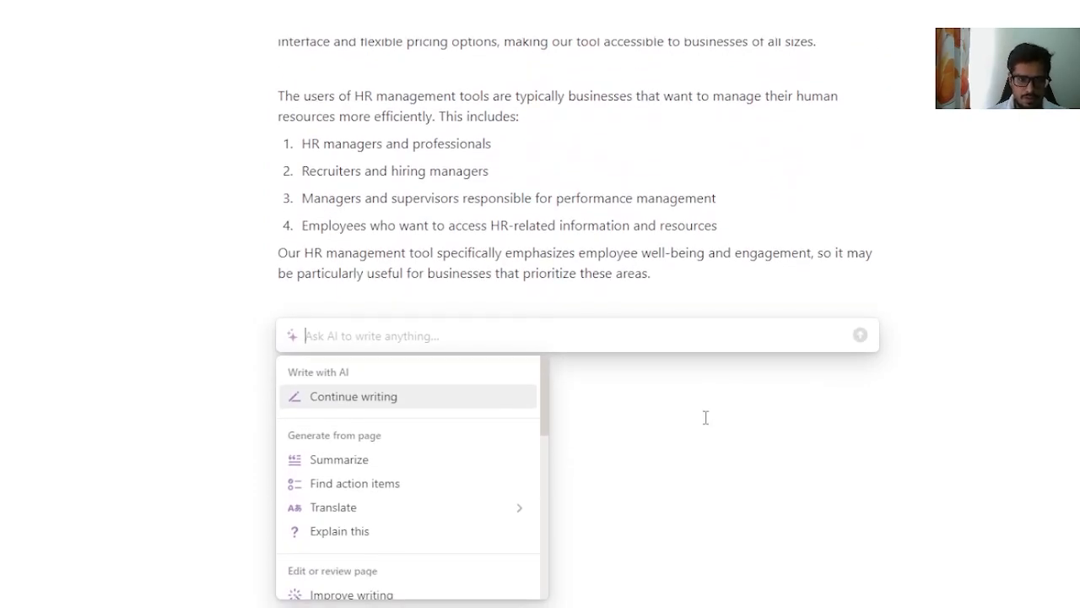
pyautogui.write('Can you elaborate on the pain points for each of these user groups (HR Management tool)?')
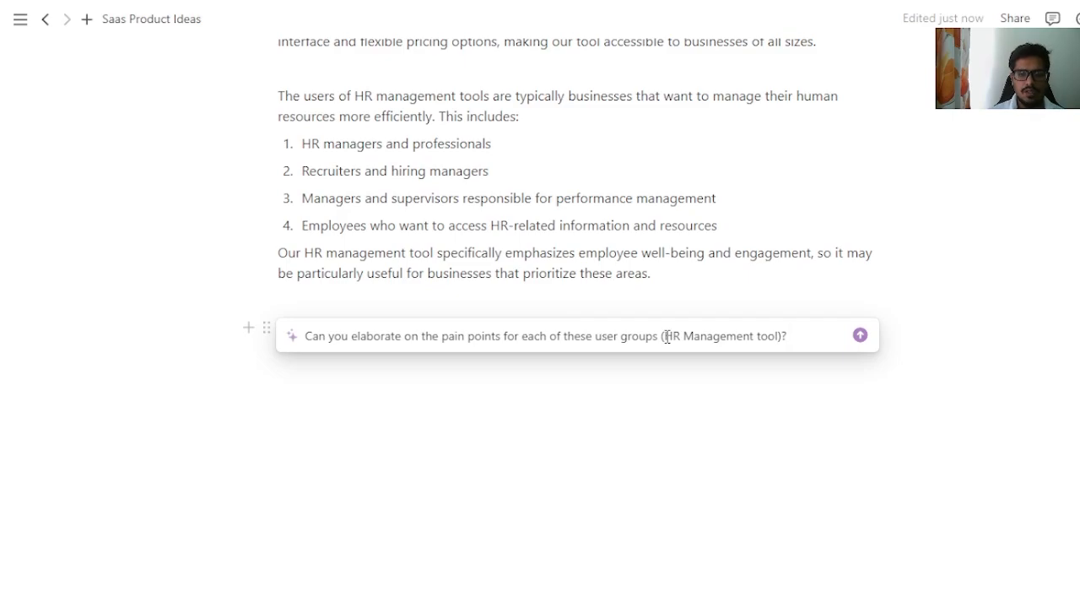
pyautogui.press('Return')
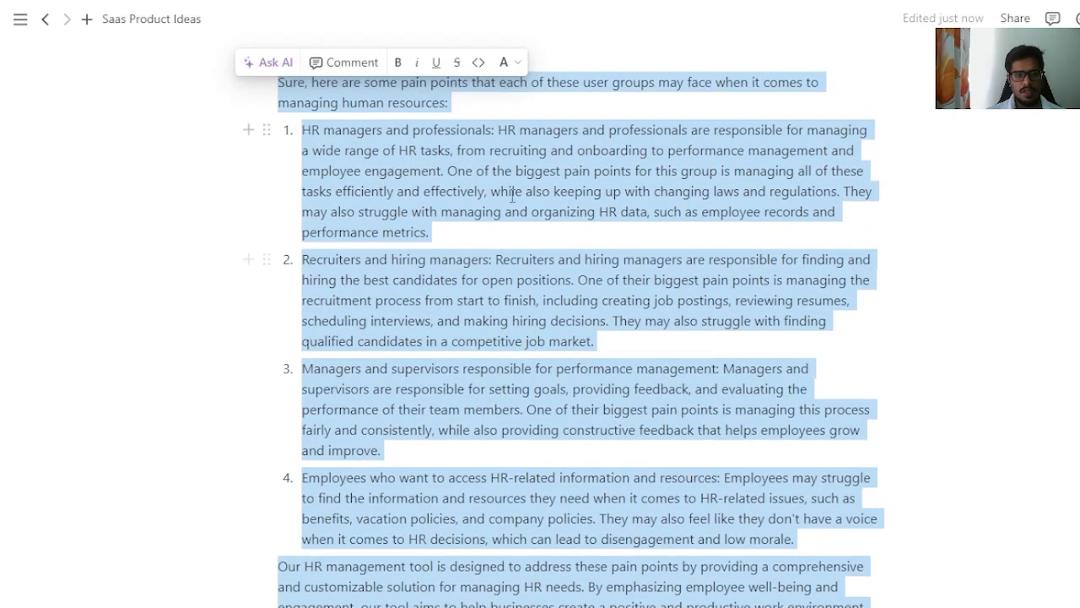
pyautogui.click(500, 137)
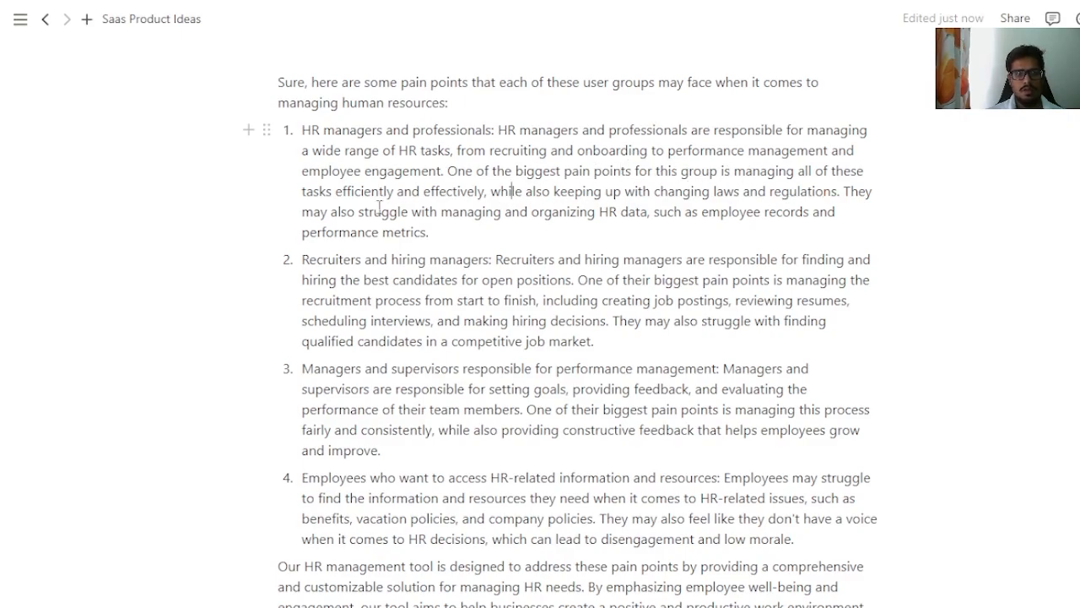
# Read through the pain points of each user group and the closing paragraph of the generated response
pyautogui.scroll(-1, 558, 214)
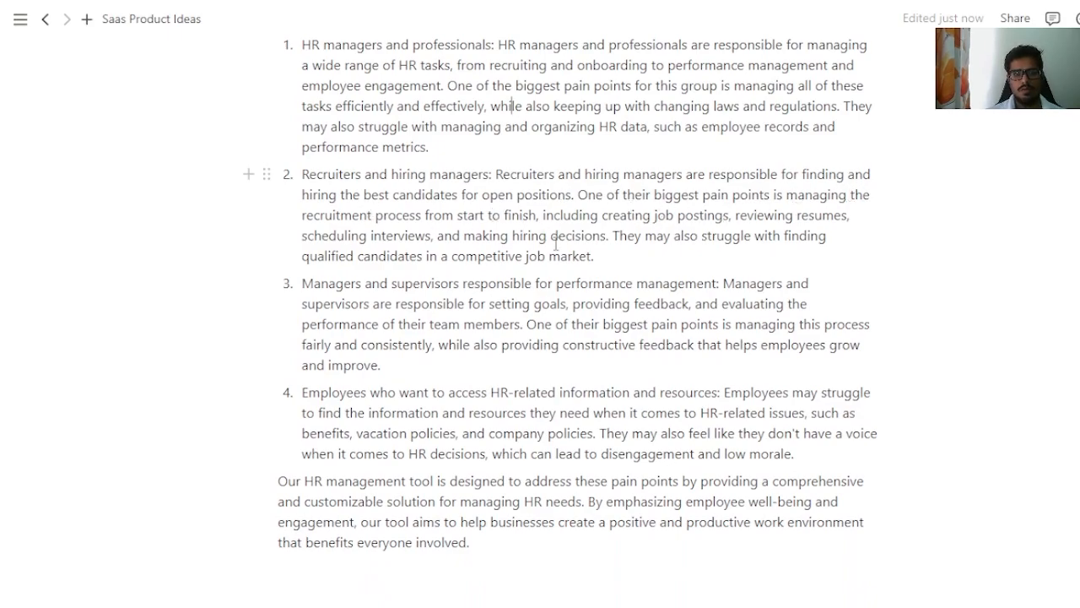
pyautogui.scroll(-1, 575, 228)
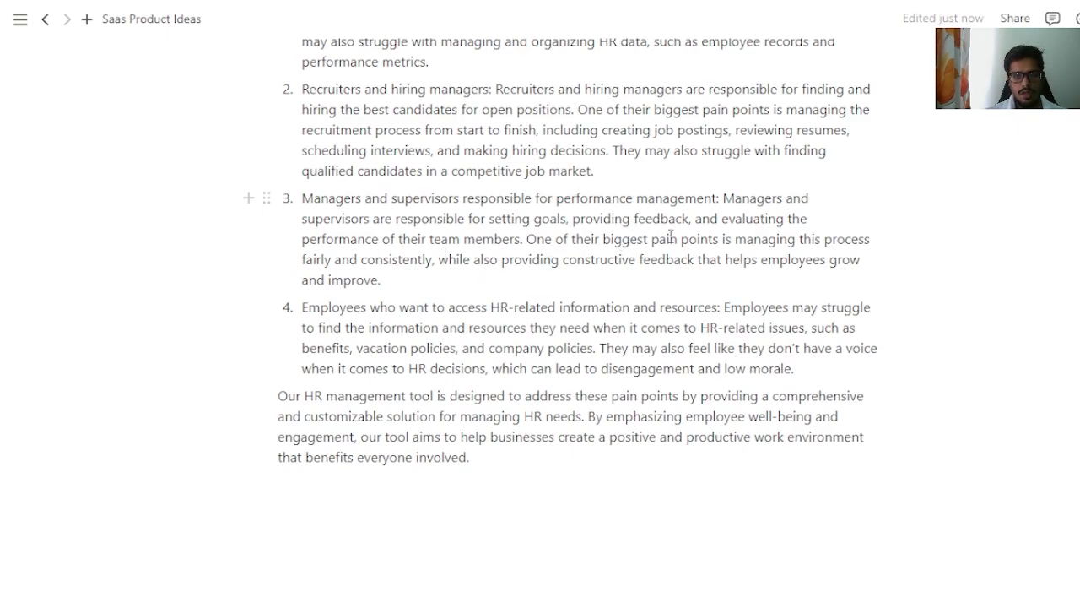
pyautogui.scroll(-1, 618, 258)
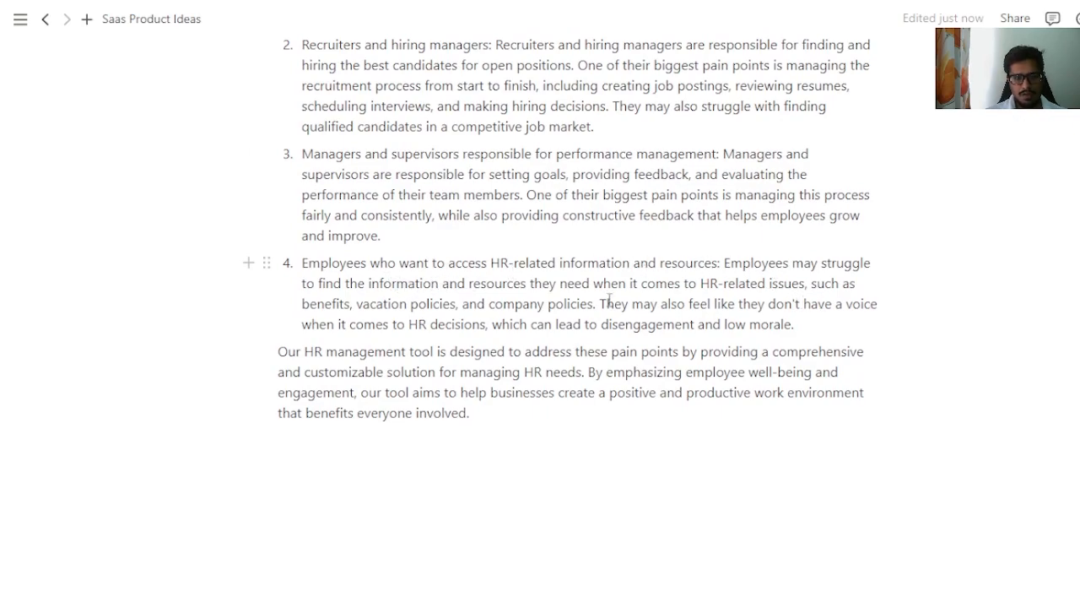
pyautogui.scroll(3, 593, 284)
pyautogui.scroll(-1, 549, 211)
pyautogui.click(511, 147)
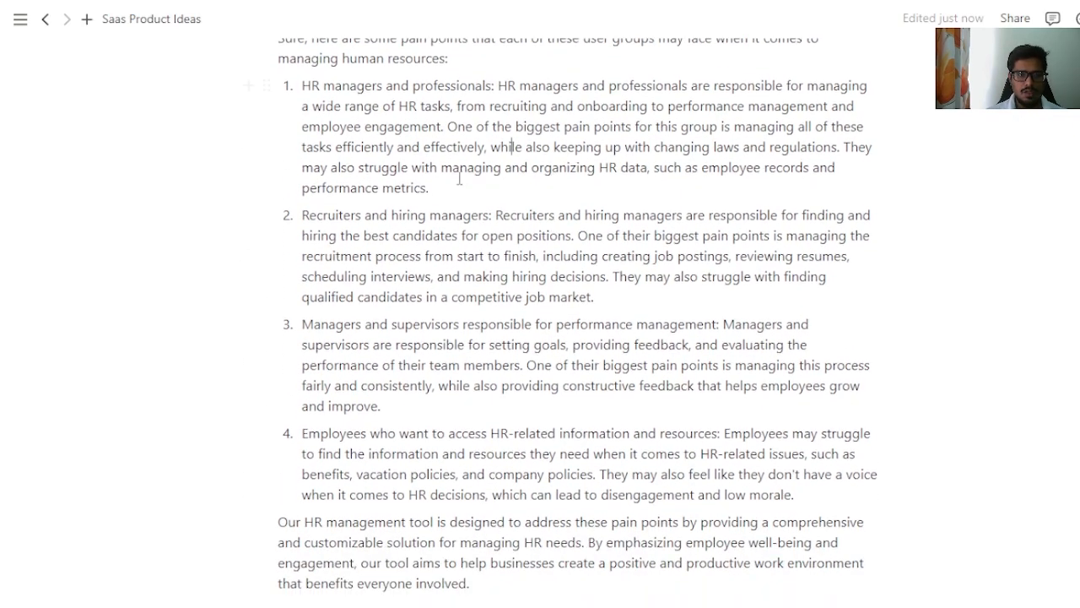
pyautogui.scroll(3, 473, 219)
pyautogui.scroll(-5, 456, 262)
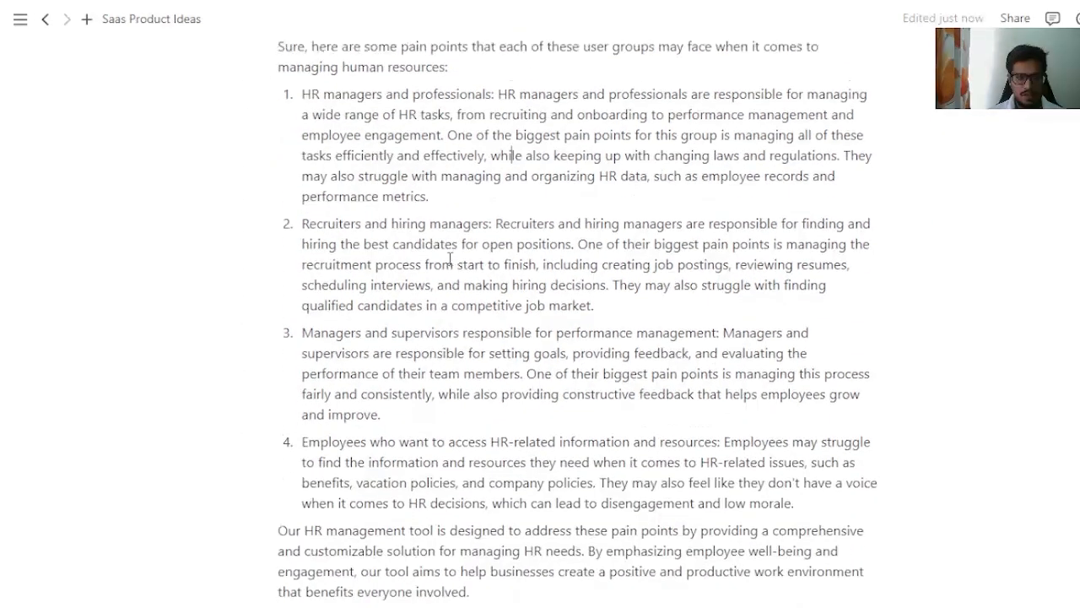
# Below the response, ask the AI to rank these pain points from most important to solve to least
pyautogui.click(417, 471)
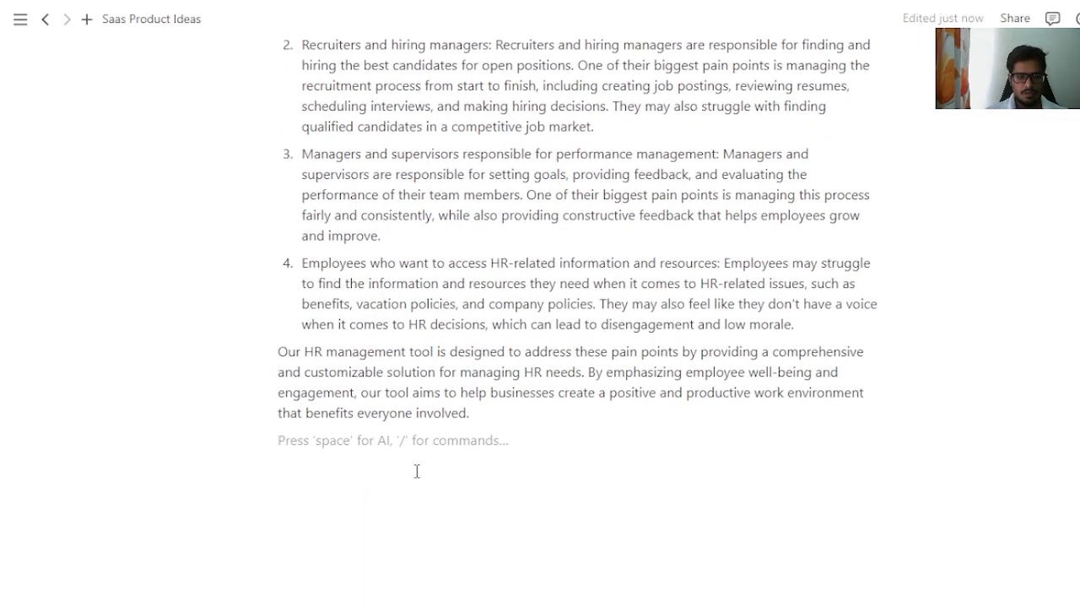
pyautogui.press('space')
pyautogui.write('Can you rank these pain points from most important to solve to least?')
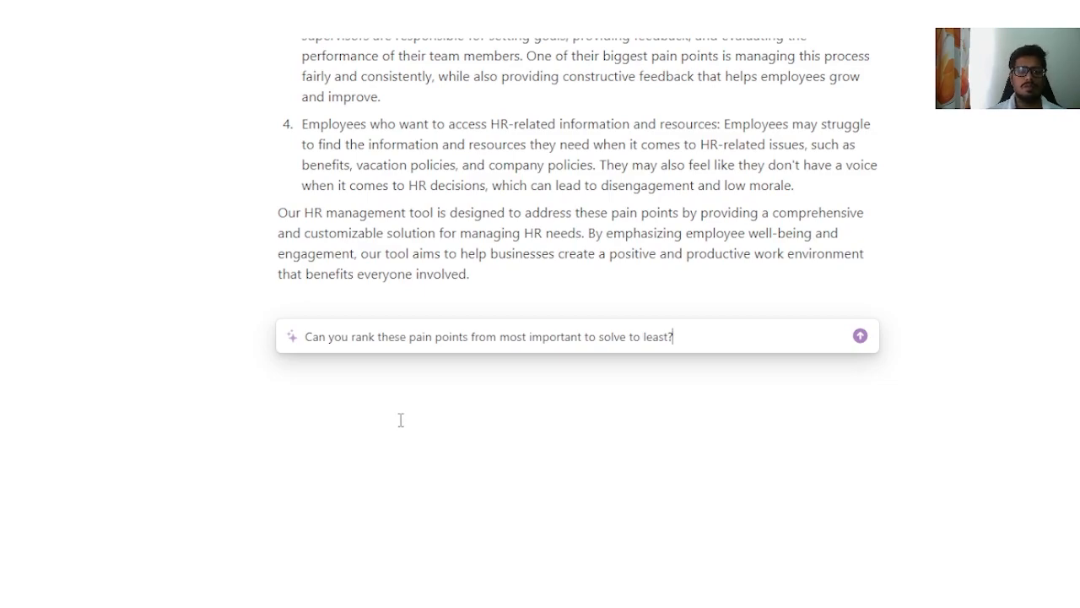
pyautogui.press('Return')
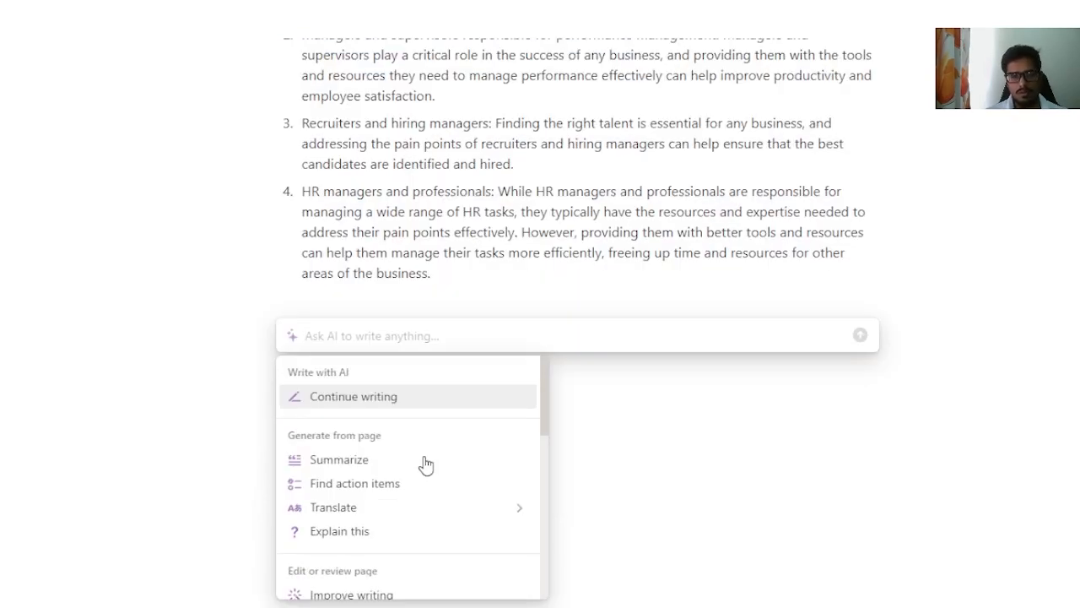
# Ask the AI to suggest features for the HR Management tool that solve these pain points, then review and accept the response
pyautogui.write('Can you suggest some features we can build in our HR Management tool to solve for these pain points?')
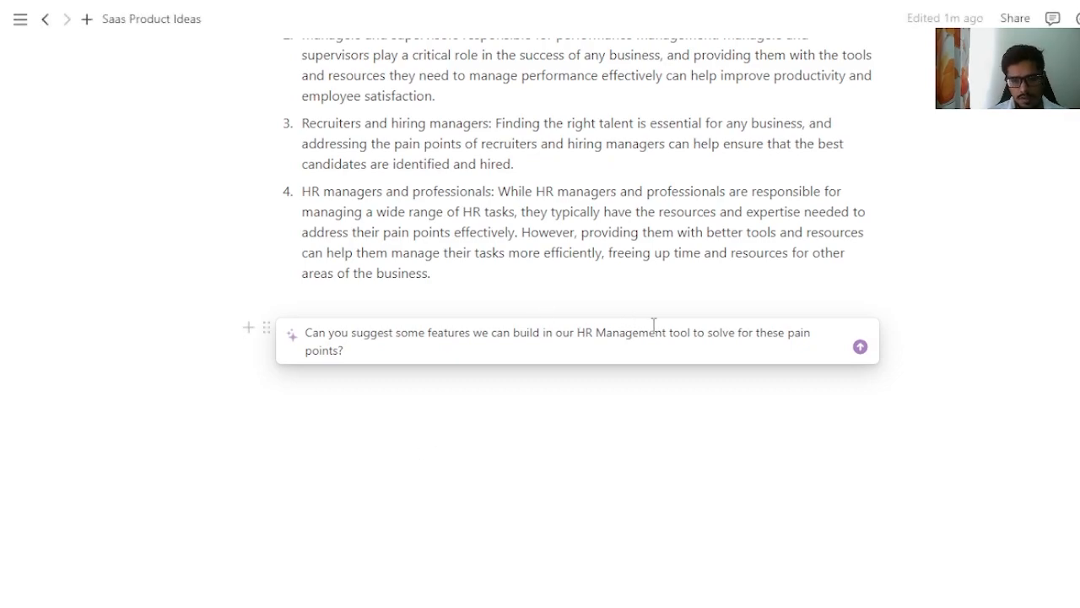
pyautogui.press('Return')
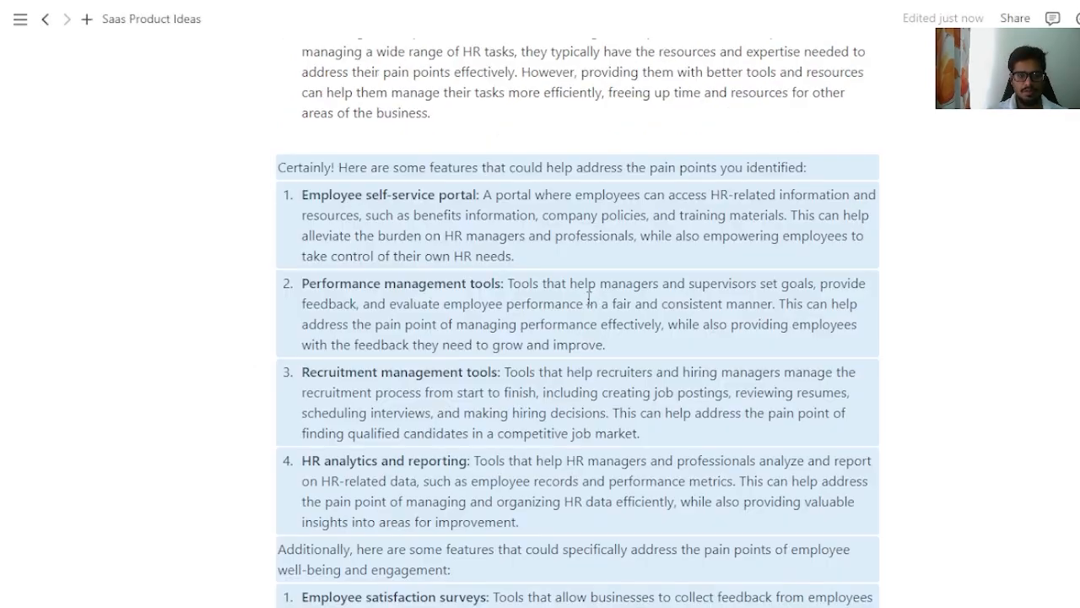
pyautogui.scroll(-3, 492, 386)
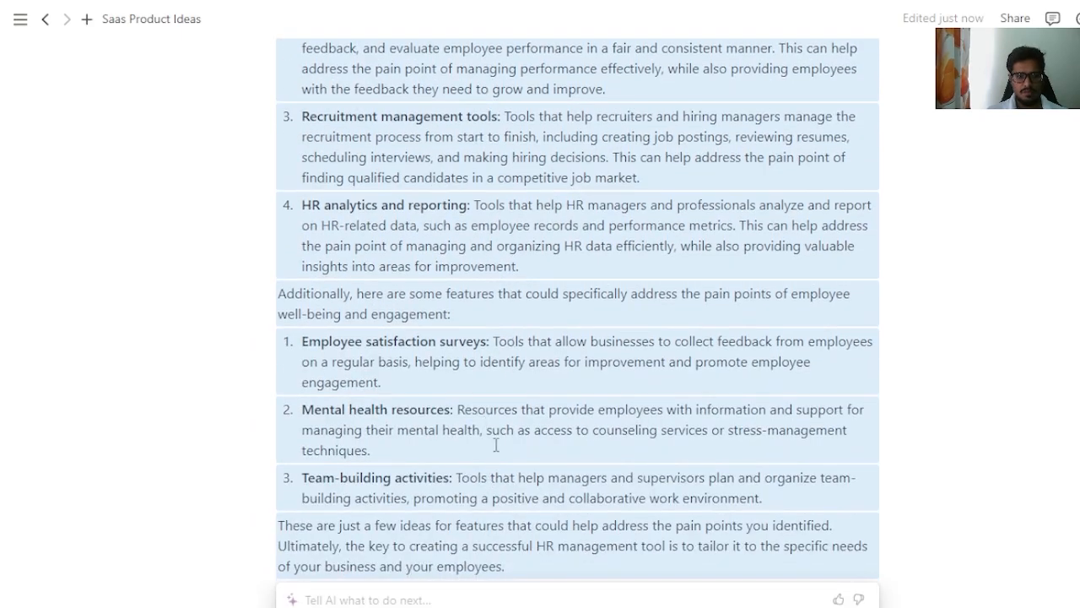
pyautogui.scroll(2, 496, 445)
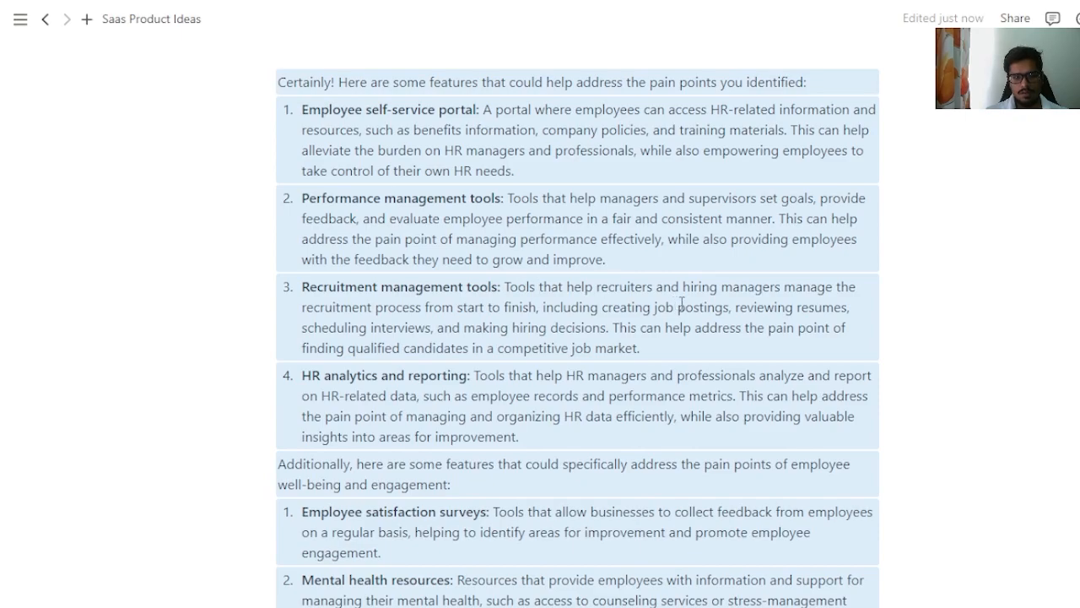
pyautogui.scroll(-1, 405, 308)
pyautogui.scroll(-2, 367, 325)
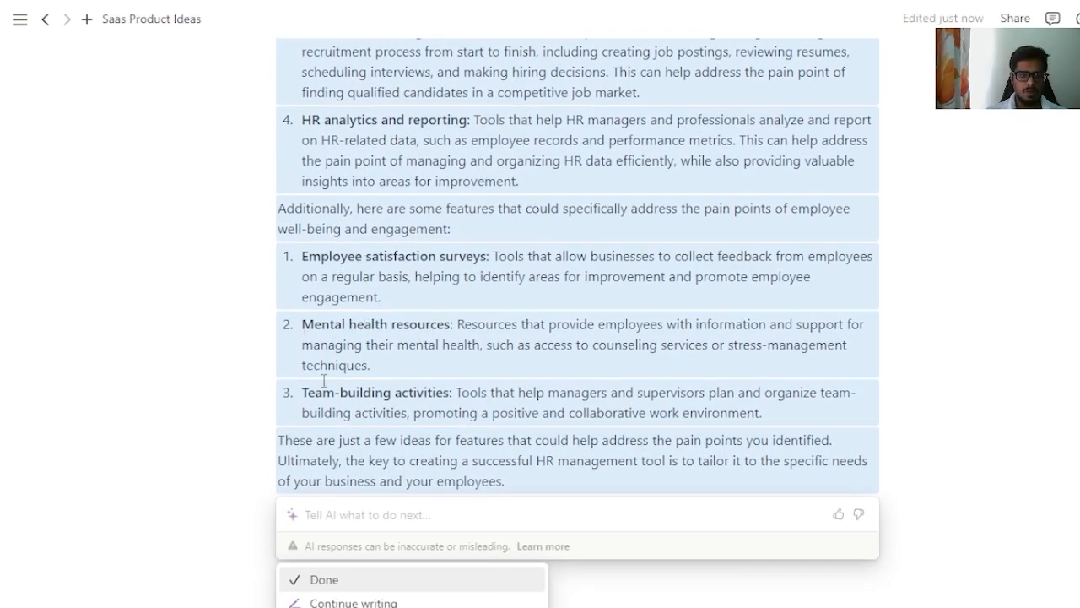
pyautogui.scroll(-2, 472, 392)
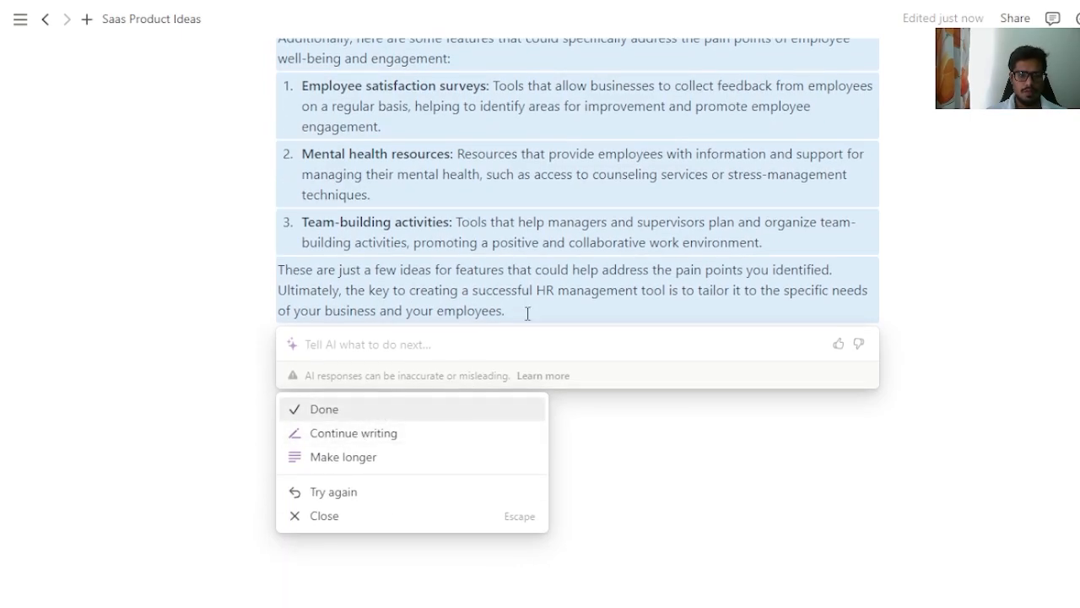
pyautogui.press('Return')
# On a new line below, ask the AI to list all HR management tool features, from sign-up to analytics, prioritized using the impact effort framework
pyautogui.scroll(4, 557, 246)
pyautogui.scroll(-4, 556, 257)
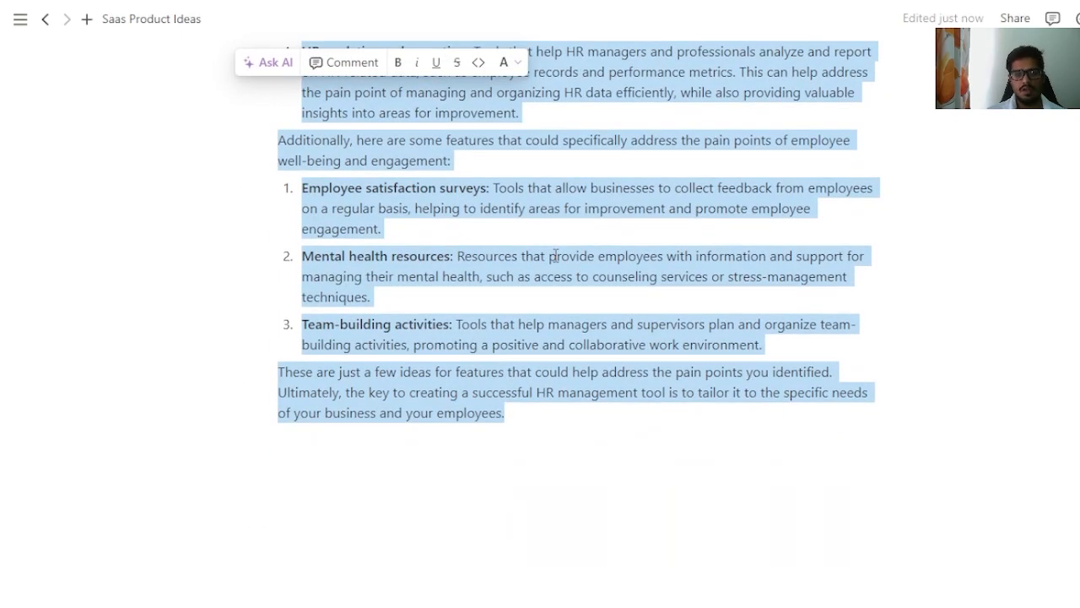
pyautogui.click(540, 425)
pyautogui.press('Return')
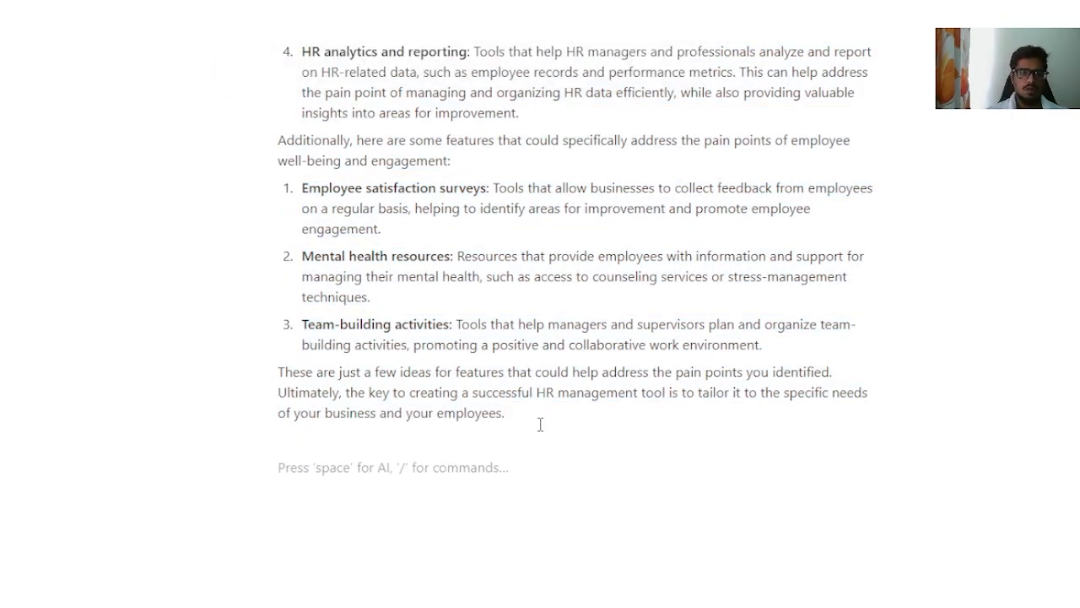
pyautogui.scroll(5, 540, 424)
pyautogui.scroll(2, 540, 424)
pyautogui.scroll(-5, 537, 425)
pyautogui.scroll(-3, 512, 226)
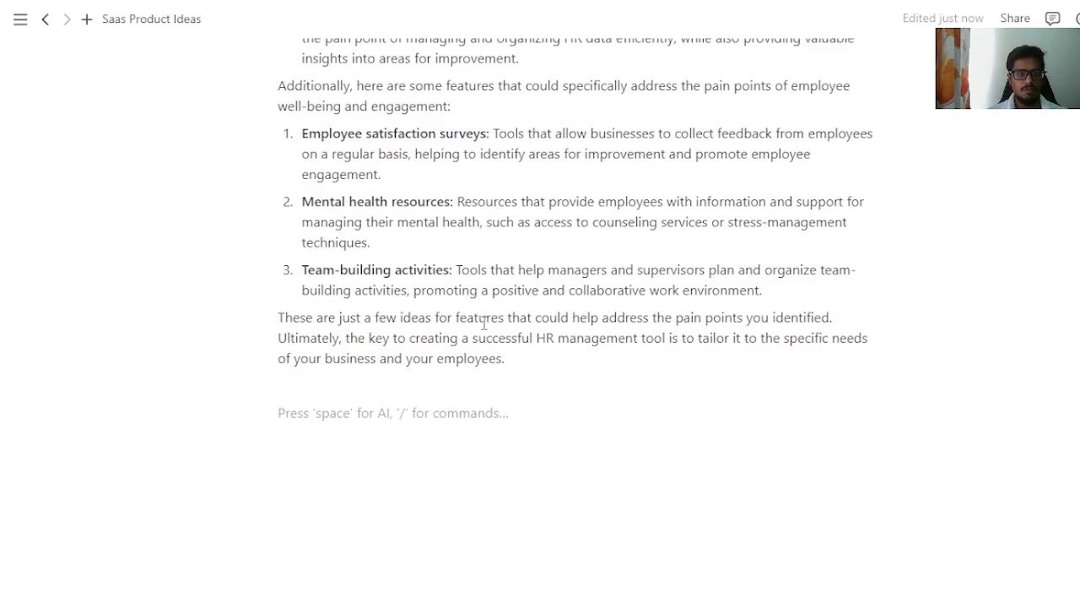
pyautogui.press('space')
pyautogui.write('Can you list down all the features we should build in our HR management tool? from sign-up to analytics and anything else we need to build? prioritise it on the impact effort framework')
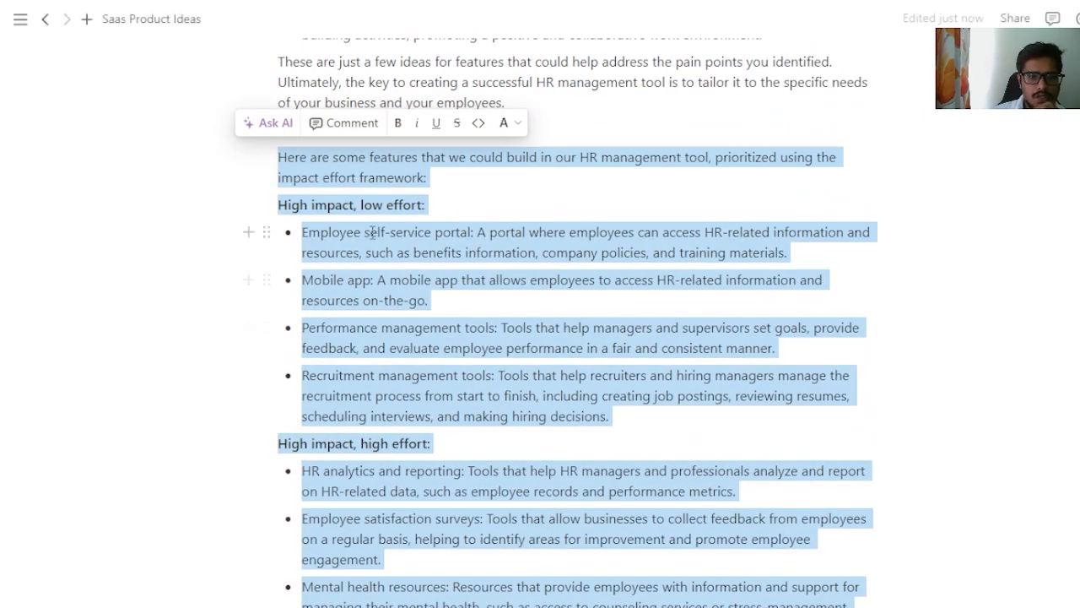
# Examine the features listed under each impact and effort category, and compare them with the earlier feature suggestions
pyautogui.scroll(-2, 440, 308)
pyautogui.scroll(1, 441, 308)
pyautogui.scroll(2, 441, 308)
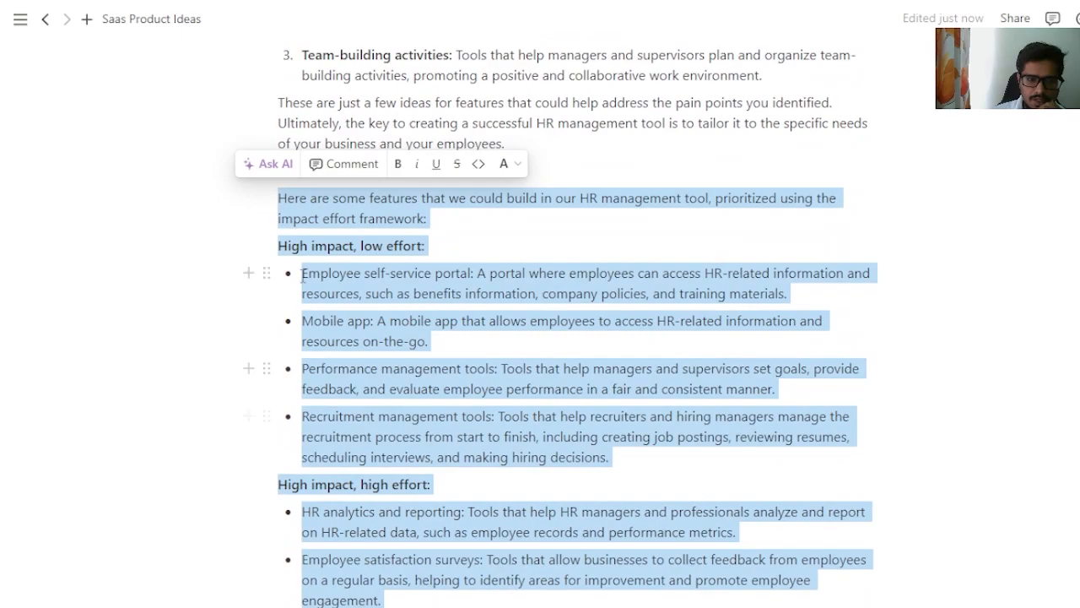
pyautogui.click(379, 291)
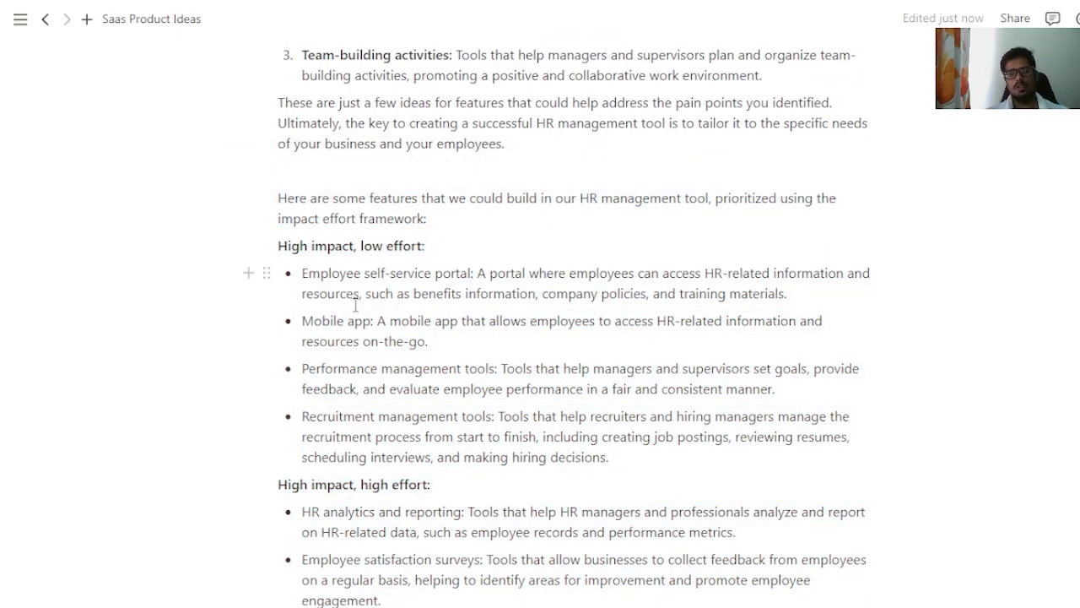
pyautogui.moveTo(304, 272); pyautogui.dragTo(666, 489)
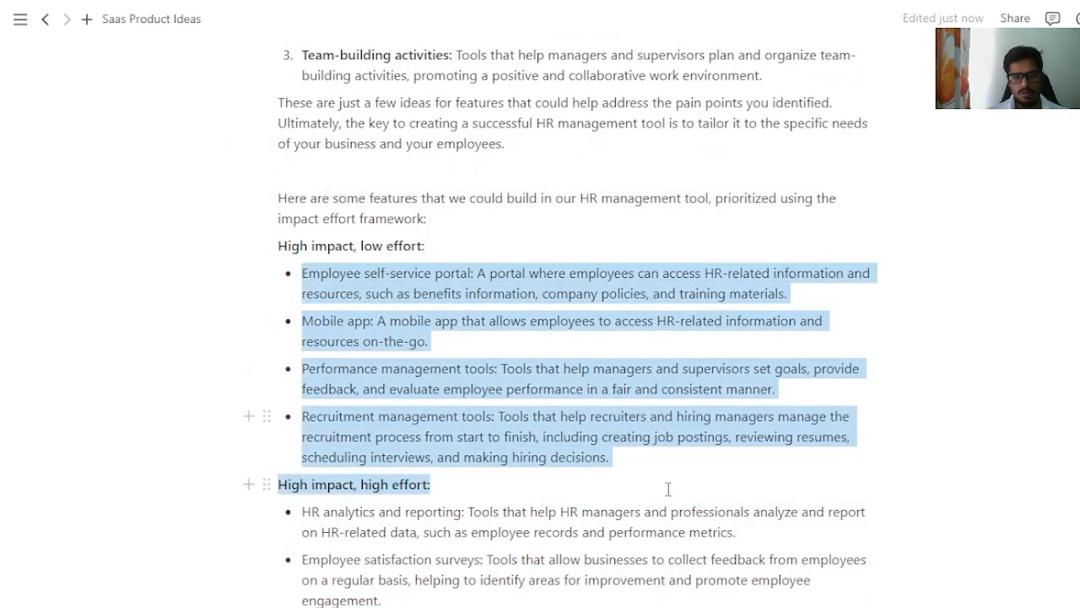
pyautogui.scroll(-3, 670, 485)
pyautogui.moveTo(301, 256)
pyautogui.mouseDown()
pyautogui.moveTo(308, 282)
pyautogui.moveTo(374, 350)
pyautogui.moveTo(315, 255)
pyautogui.mouseUp()
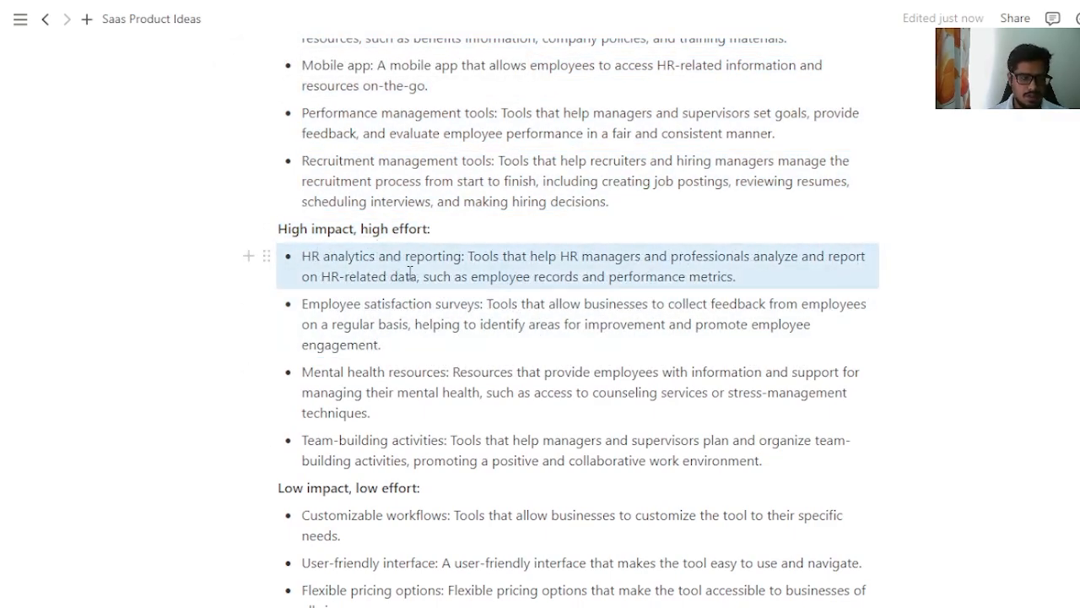
pyautogui.scroll(-3, 410, 273)
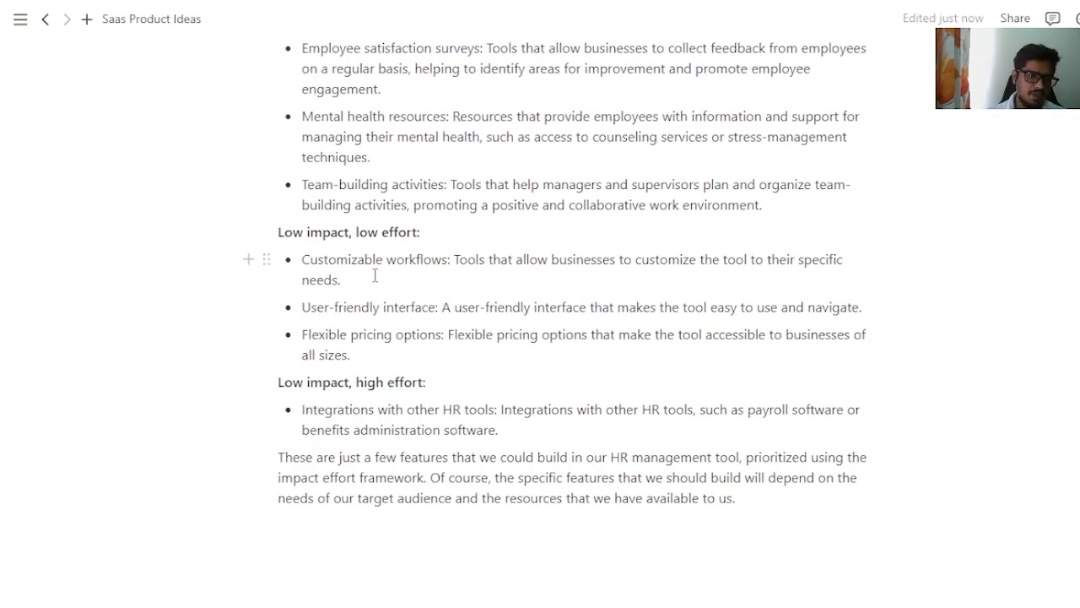
pyautogui.scroll(-1, 375, 276)
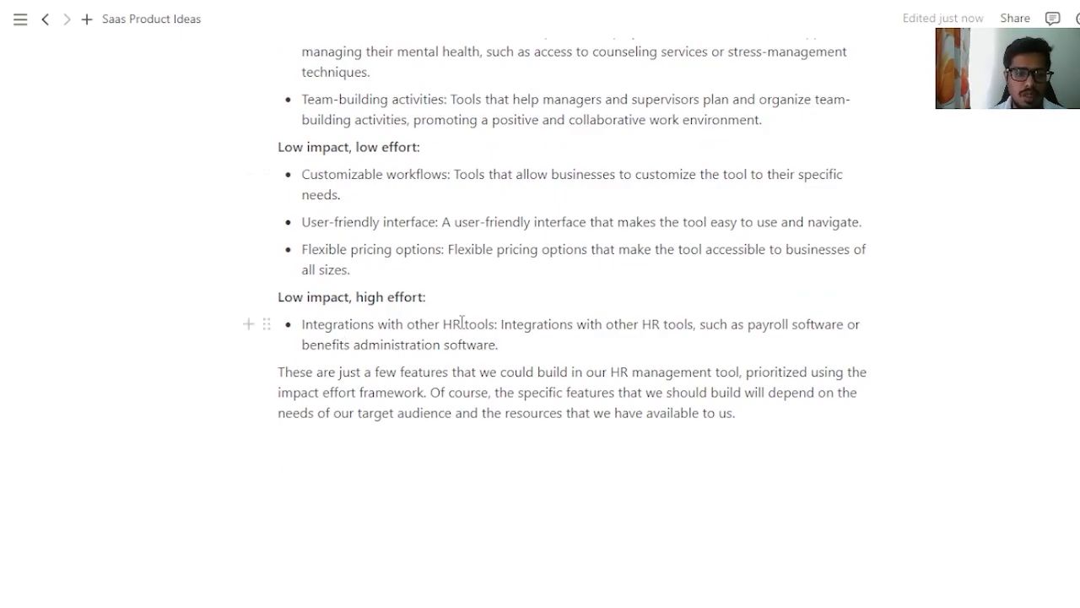
pyautogui.scroll(9, 462, 321)
pyautogui.scroll(-7, 466, 316)
pyautogui.scroll(-2, 465, 316)
pyautogui.scroll(10, 473, 315)
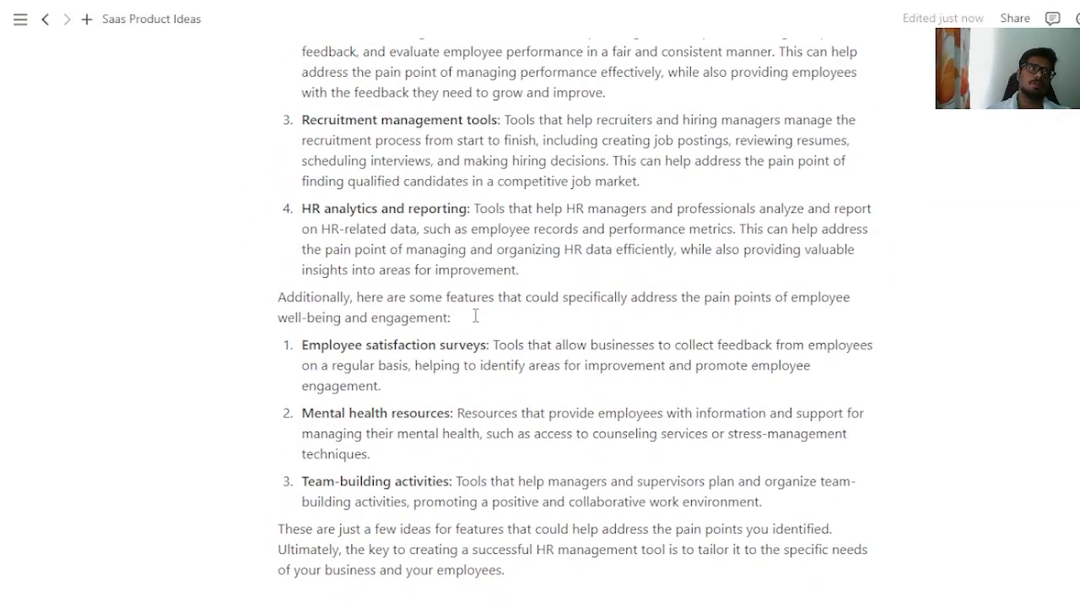
# At the page end, draft an AI prompt for a CXO business requirement document covering numeric impact, industry transformation, team size and budget
pyautogui.scroll(-10, 475, 316)
pyautogui.click(796, 414)
pyautogui.press('Return')
pyautogui.press('Return')
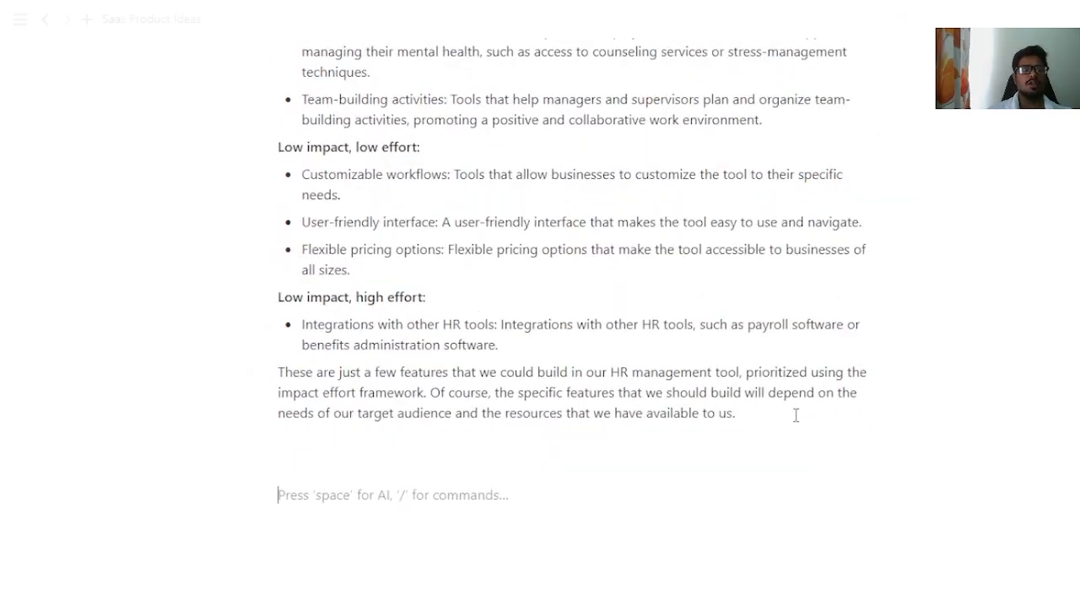
pyautogui.press('BackSpace')
pyautogui.press('BackSpace')
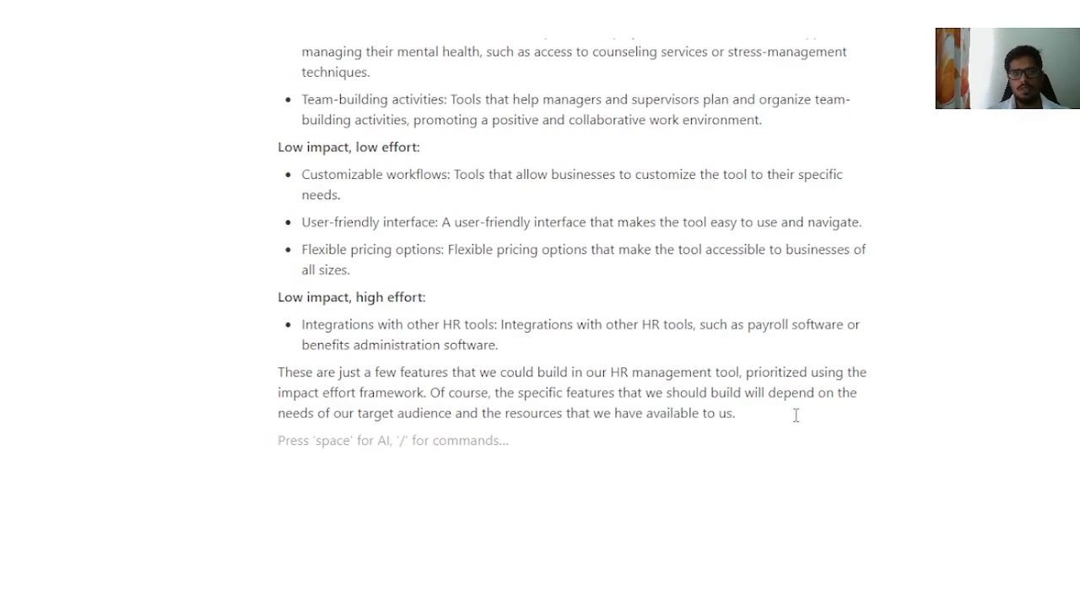
pyautogui.press('space')
pyautogui.write("Can you summarize what we've discussed and create a business requirement document for the CXO's of the company? remember their goal is to see impact in numbers and how we'll transform the industry. Specify the team size we'll need and the budget required.")
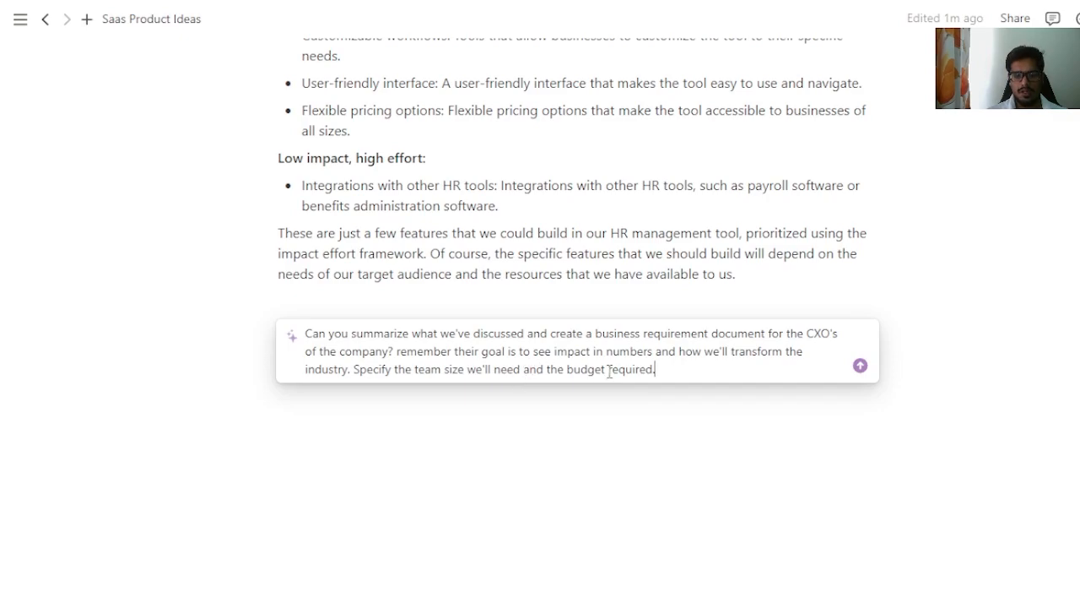
# Specify the industry in the prompt as "HR Management tool industry" and have the AI generate the business requirement document
pyautogui.click(826, 357)
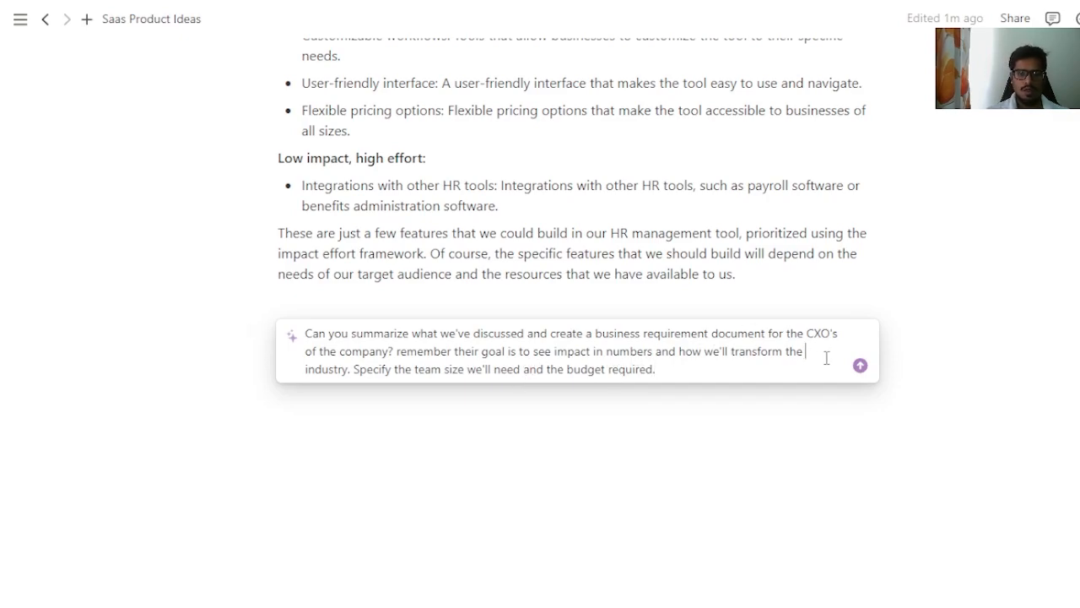
pyautogui.write('HR Managem')
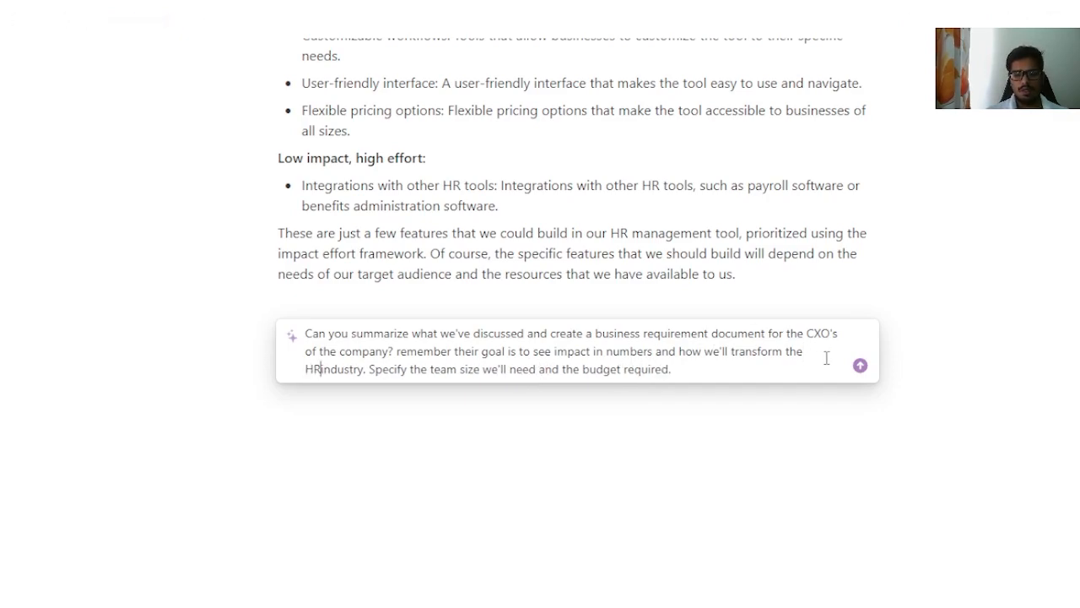
pyautogui.write('ent tool')
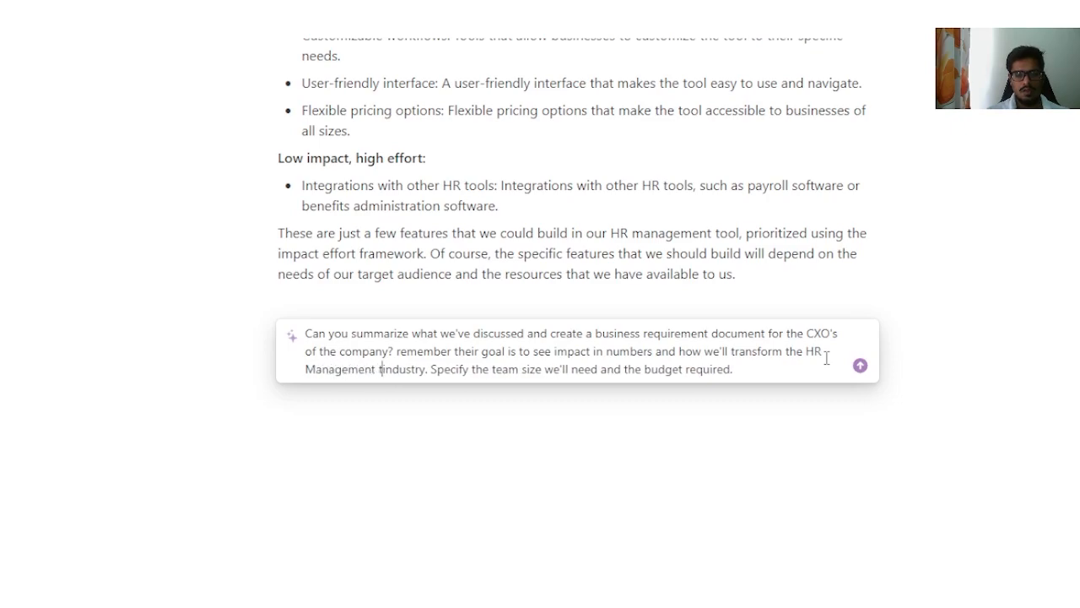
pyautogui.click(778, 378)
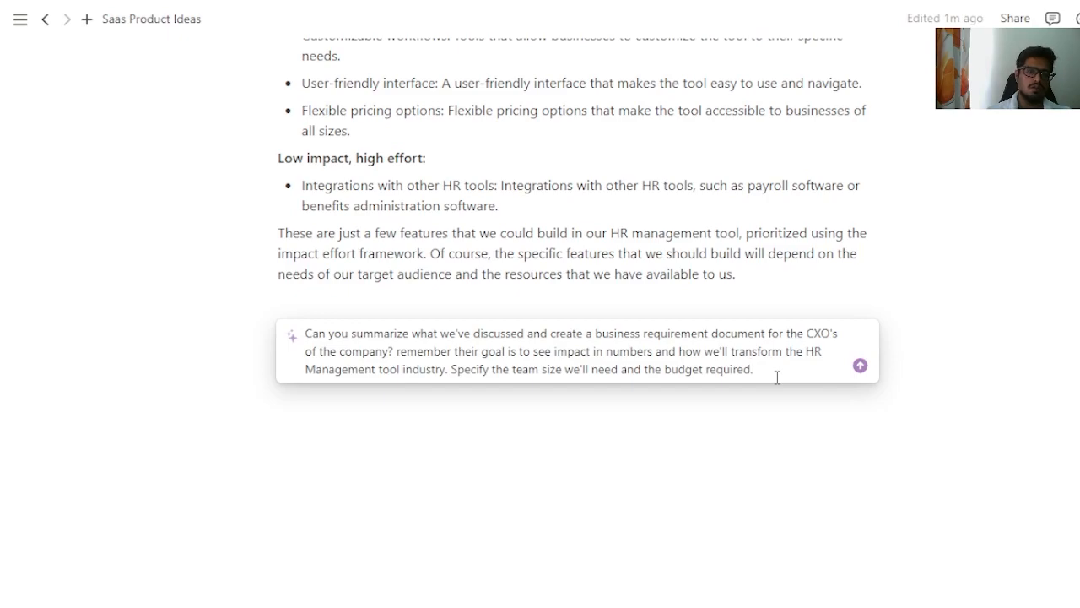
pyautogui.press('Return')
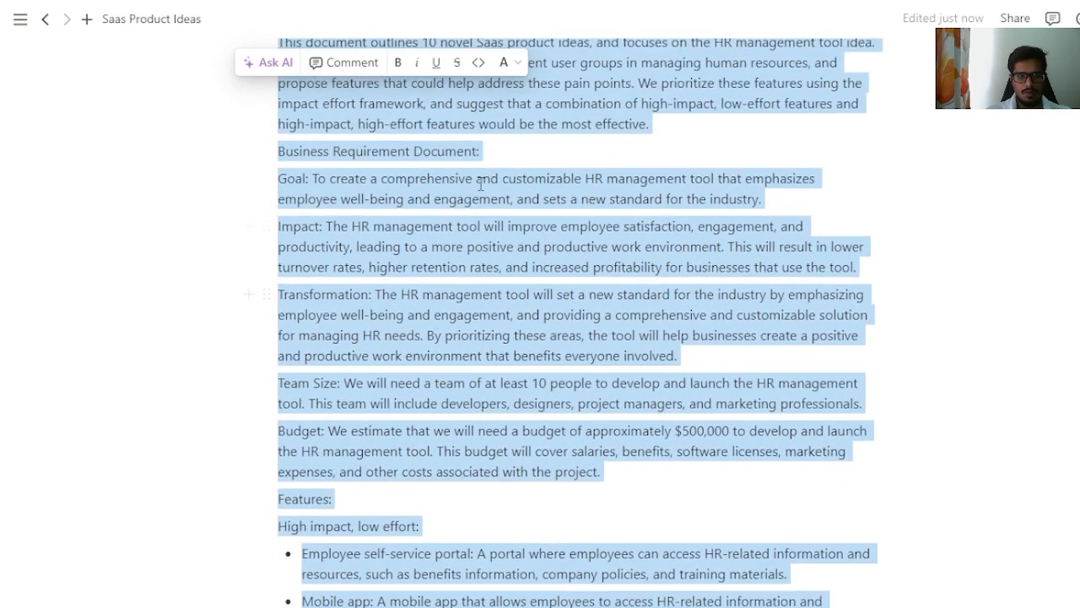
# Review the generated document's goal, impact, transformation, team size and budget paragraphs, along with its prioritized features and closing statement
pyautogui.scroll(1, 481, 183)
pyautogui.click(340, 202)
pyautogui.moveTo(312, 229); pyautogui.dragTo(799, 244)
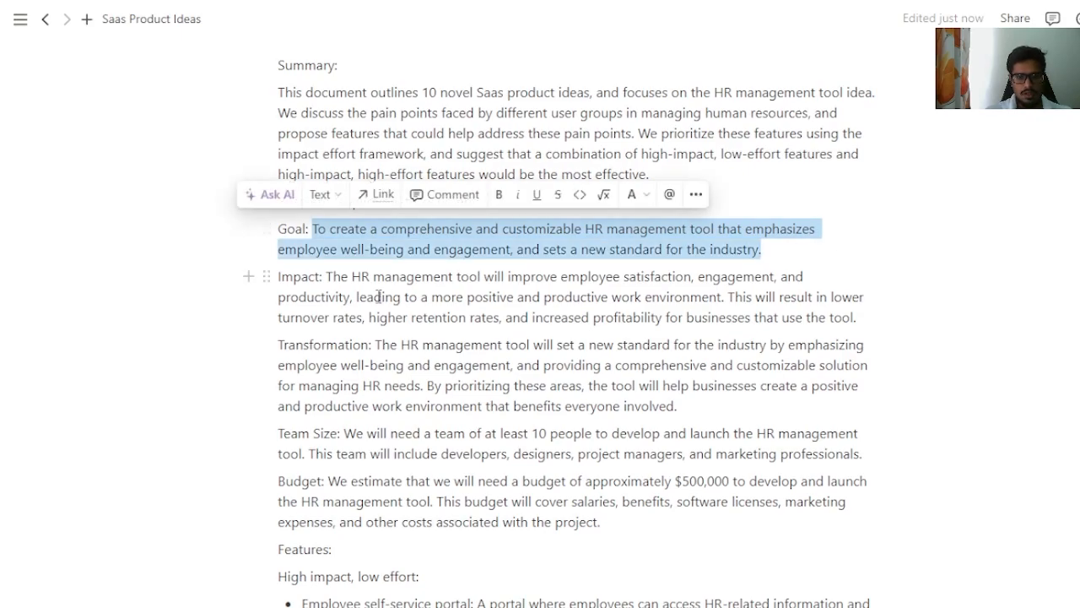
pyautogui.moveTo(327, 276); pyautogui.dragTo(858, 314)
pyautogui.scroll(-2, 393, 214)
pyautogui.moveTo(375, 173); pyautogui.dragTo(714, 239)
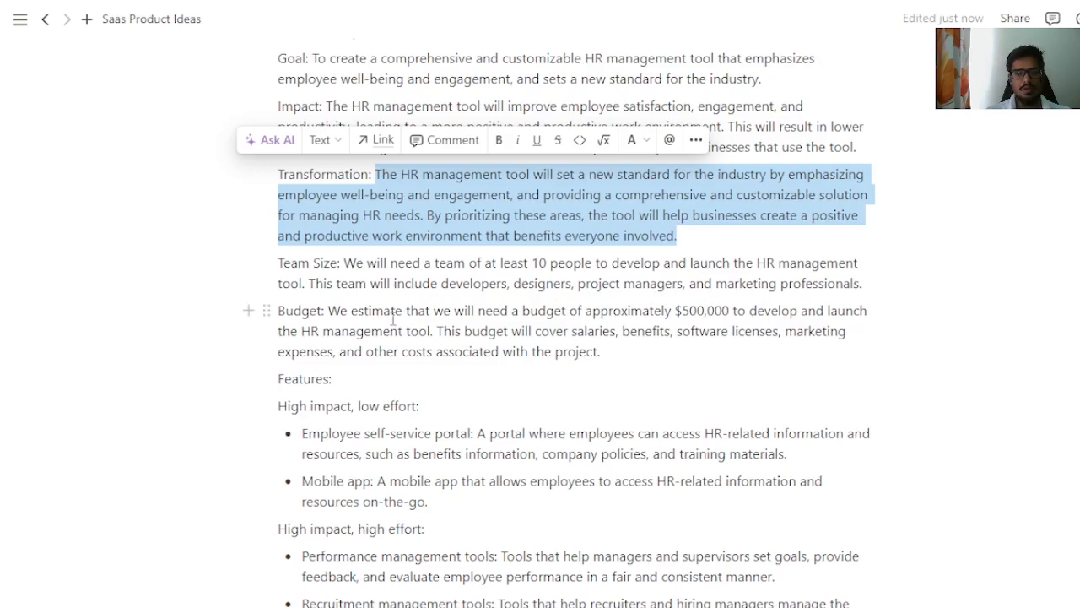
pyautogui.scroll(-2, 330, 281)
pyautogui.scroll(-6, 329, 281)
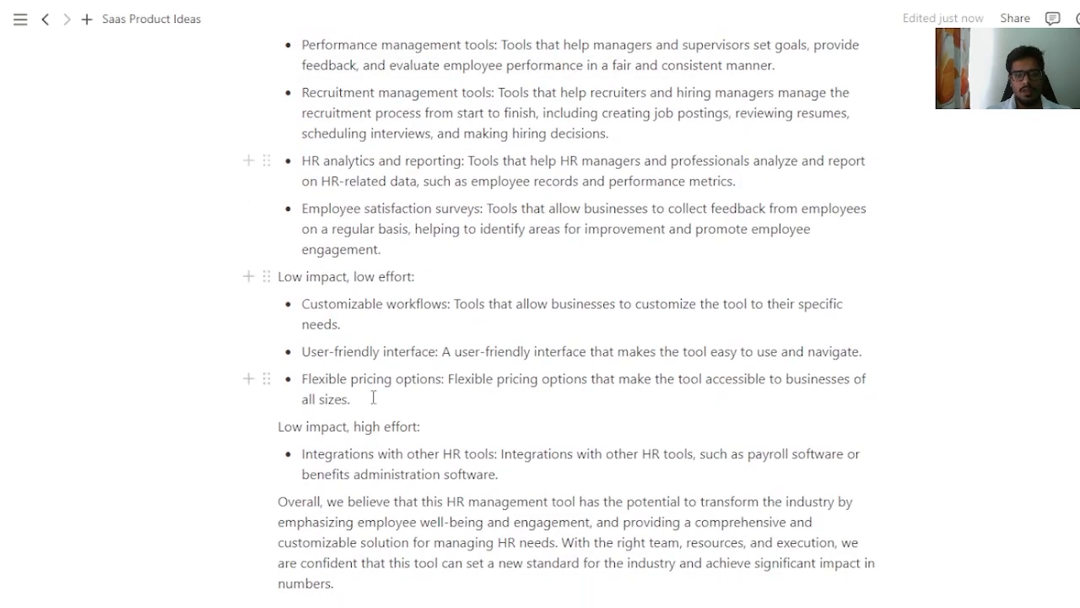
pyautogui.scroll(8, 414, 284)
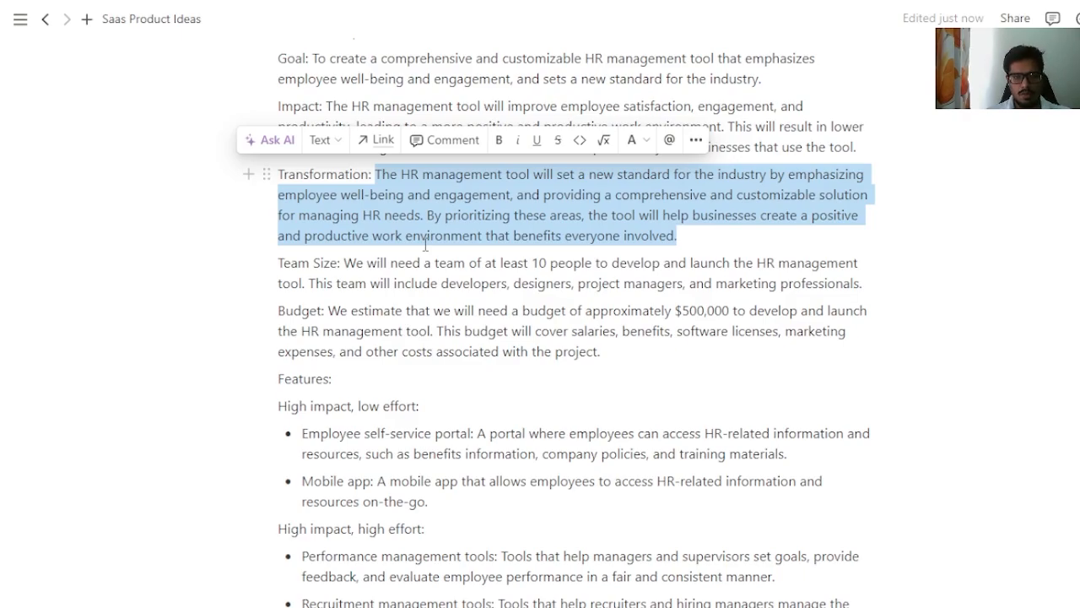
pyautogui.scroll(5, 426, 245)
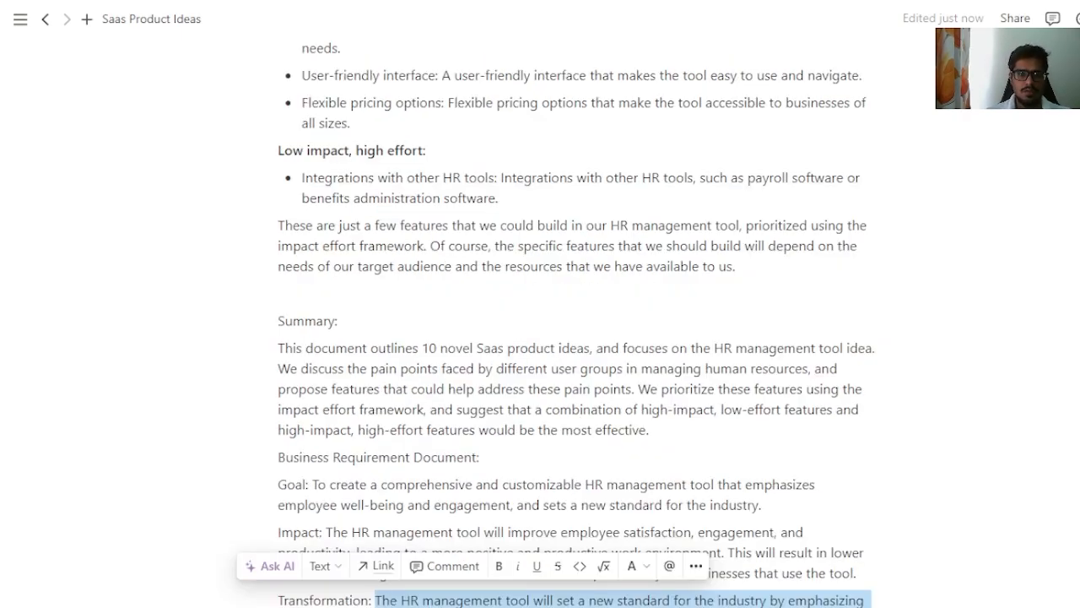